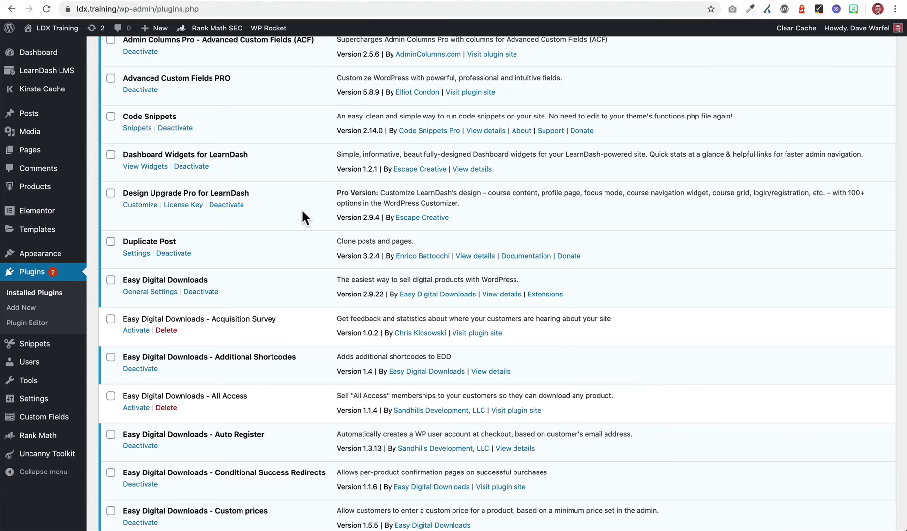
scroll(290, 220, "down", 2)
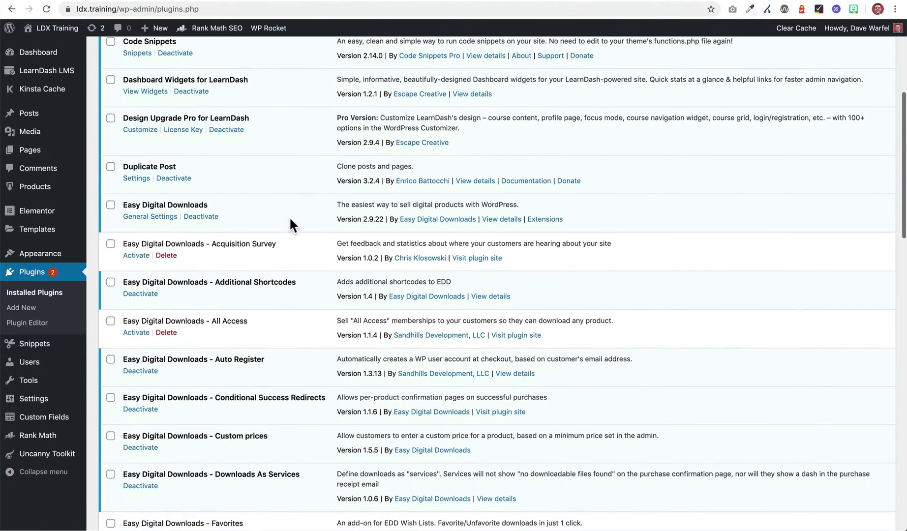
left_click_drag(123, 181, 219, 179)
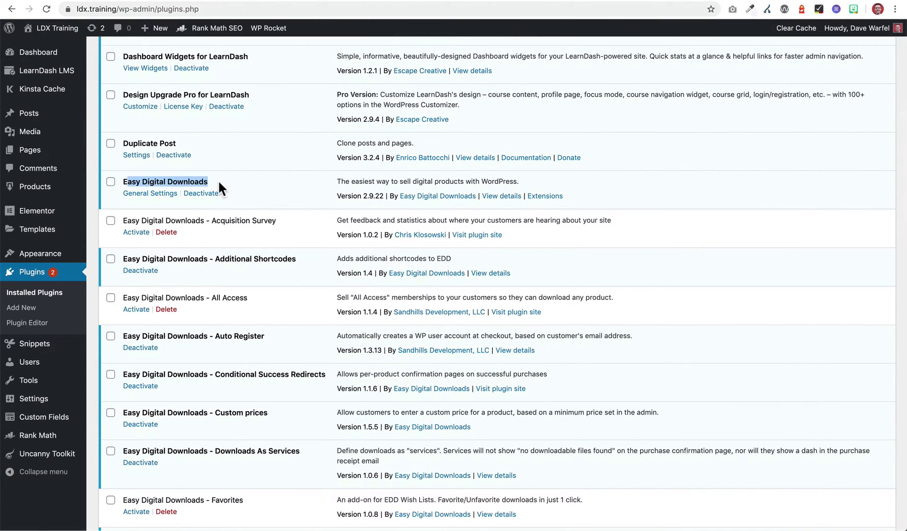
left_click(222, 179)
scroll(298, 176, "down", 1)
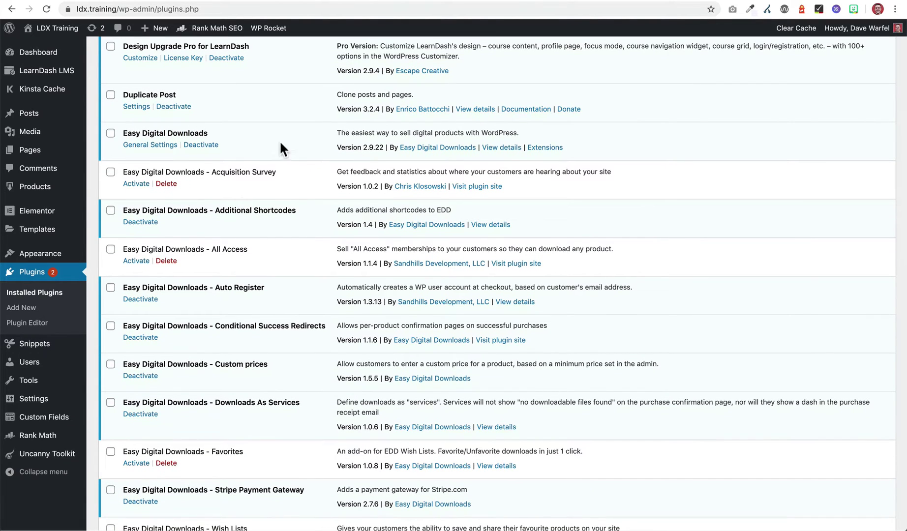
left_click_drag(215, 210, 289, 211)
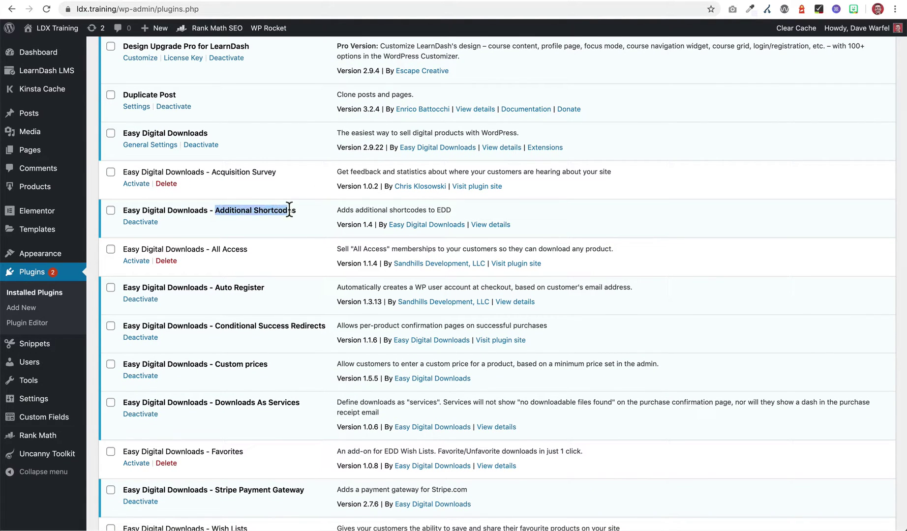
left_click(298, 206)
scroll(293, 210, "down", 2)
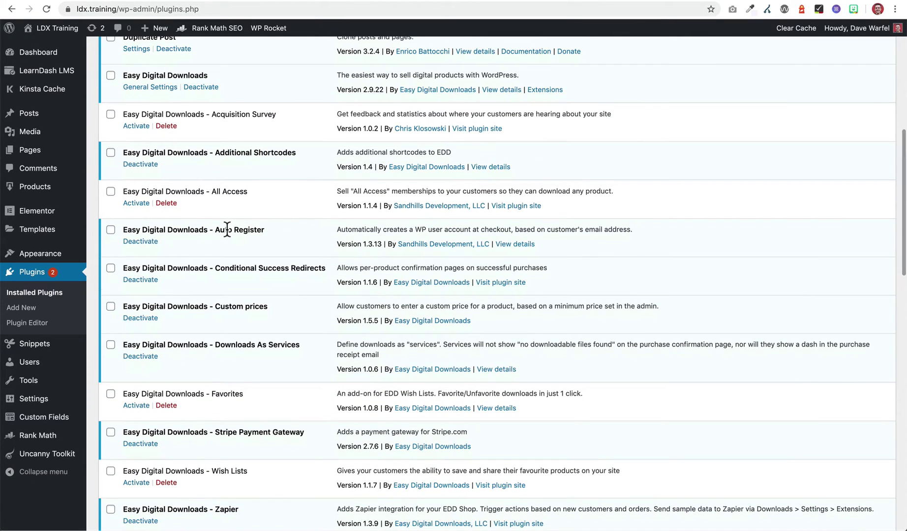
left_click_drag(215, 233, 265, 229)
left_click(266, 229)
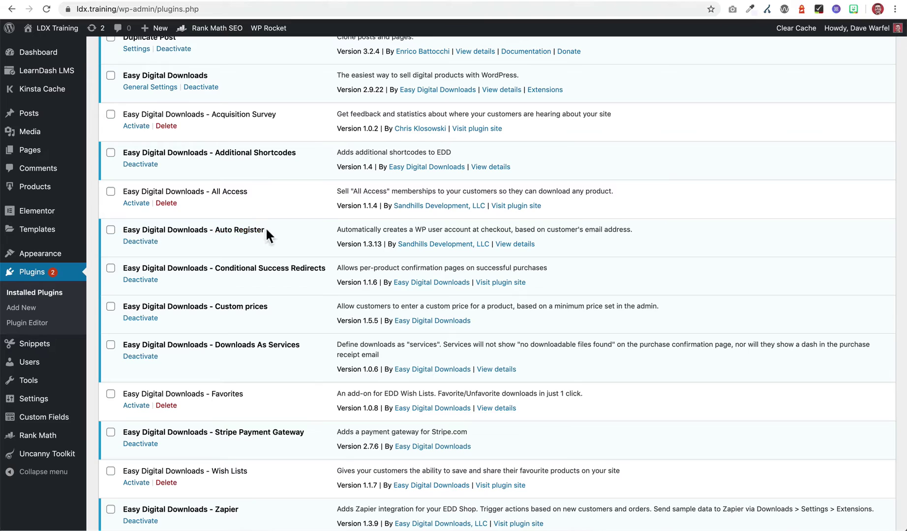
left_click_drag(215, 153, 295, 153)
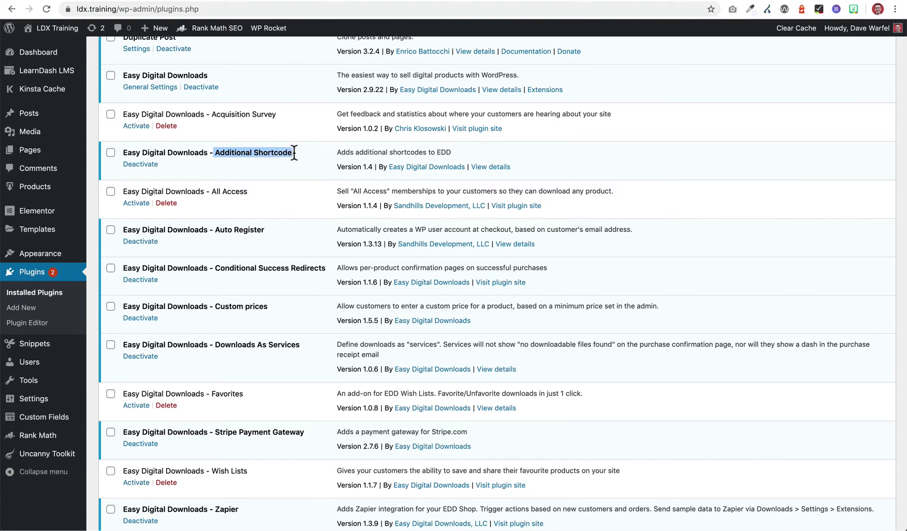
left_click(295, 153)
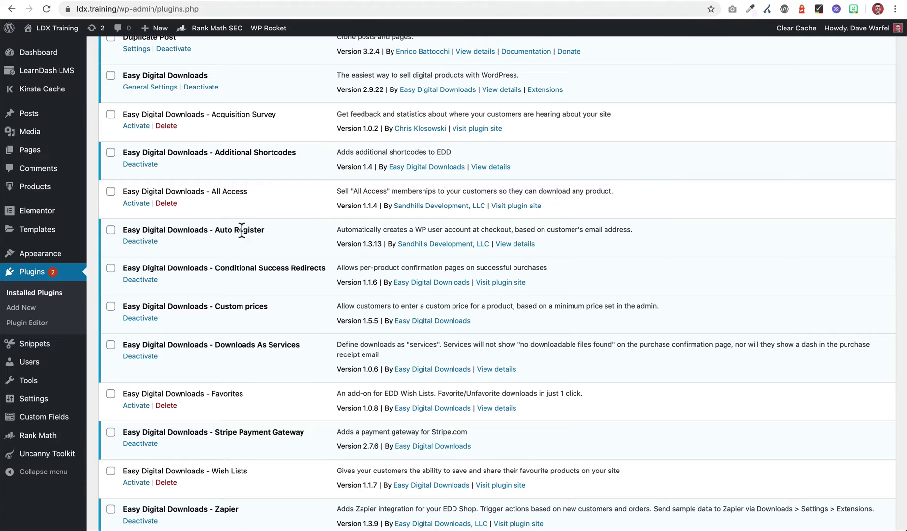
scroll(253, 229, "down", 1)
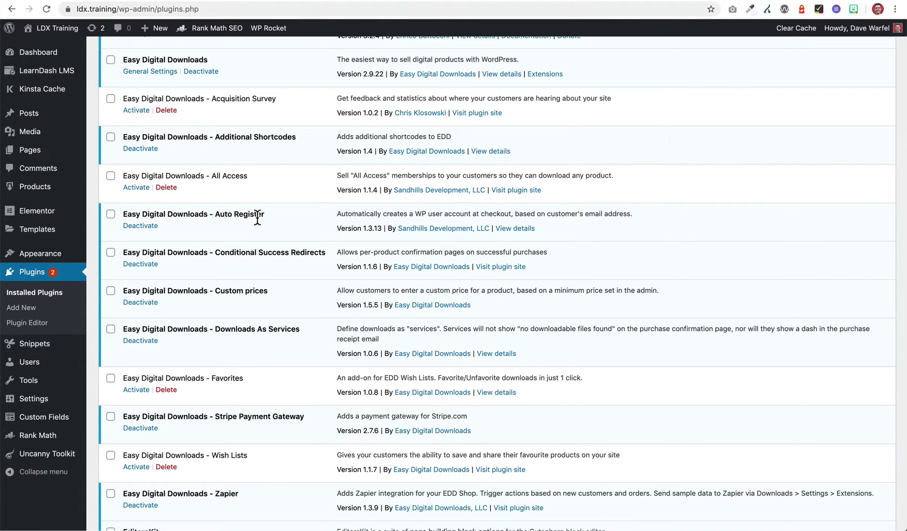
left_click_drag(215, 214, 274, 214)
left_click(273, 215)
scroll(261, 213, "down", 3)
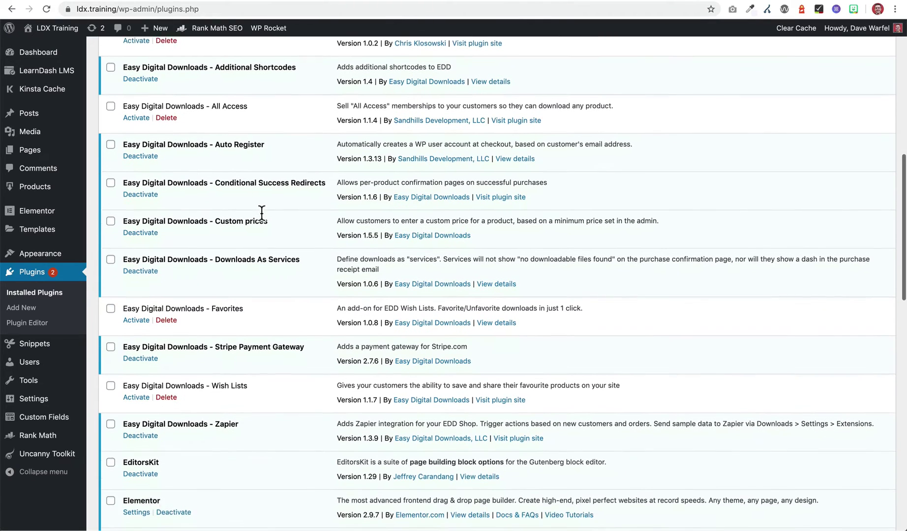
left_click_drag(215, 238, 298, 238)
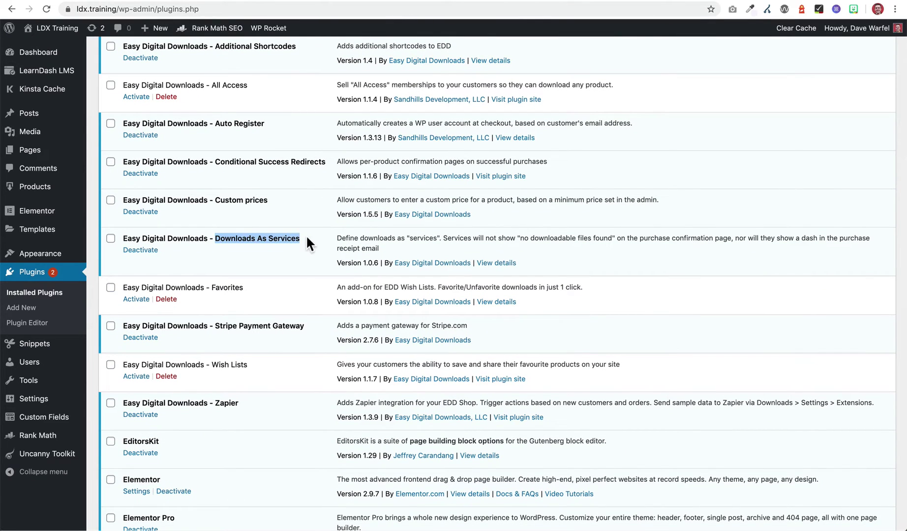
left_click(307, 237)
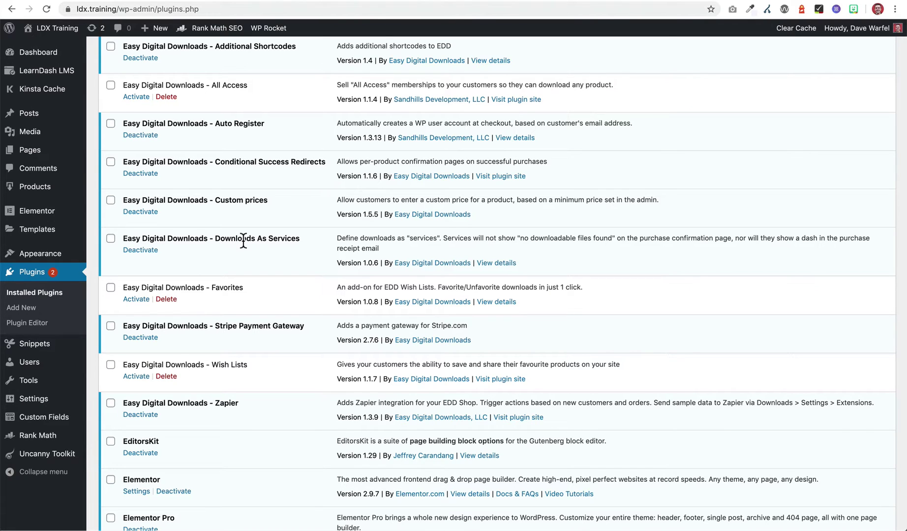
left_click_drag(215, 200, 268, 200)
left_click(230, 201)
left_click_drag(305, 326, 216, 326)
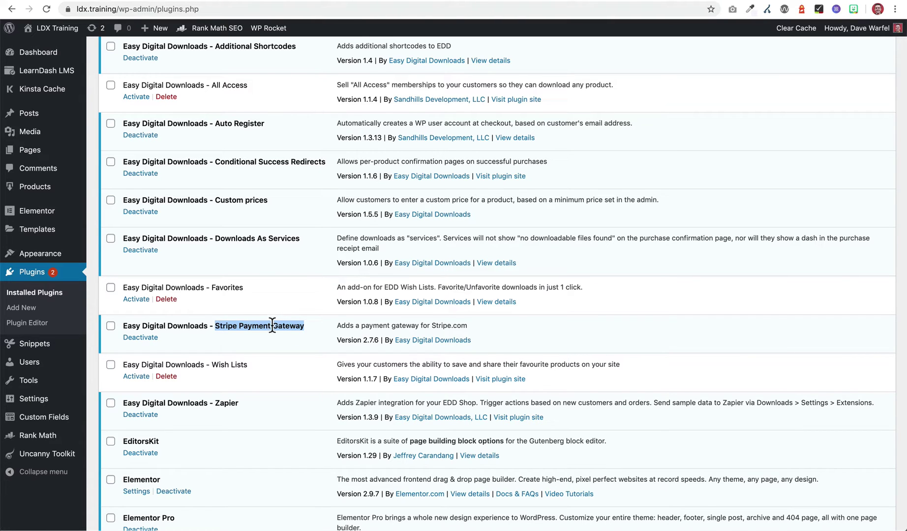
Scroll the plugins list to the LearnDash LMS - EDD Integration plugin and point it out
scroll(271, 325, "down", 1)
scroll(271, 326, "down", 6)
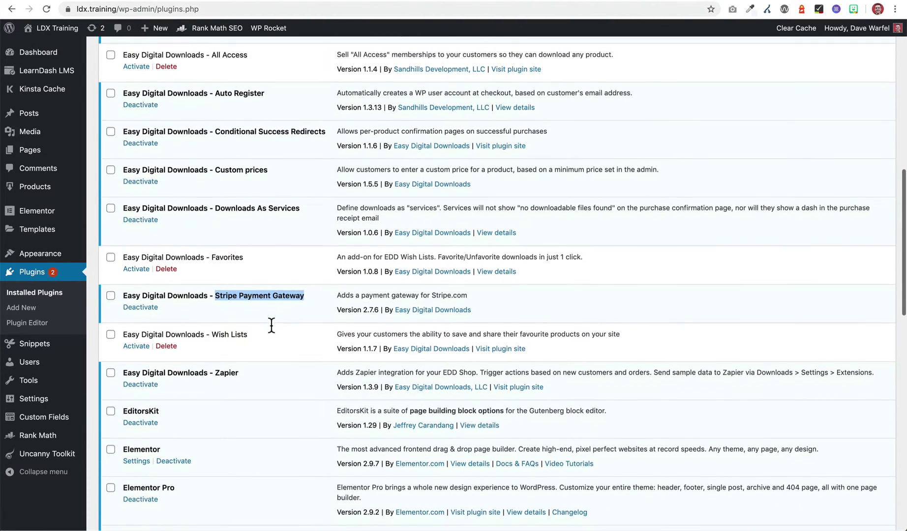
scroll(271, 326, "down", 12)
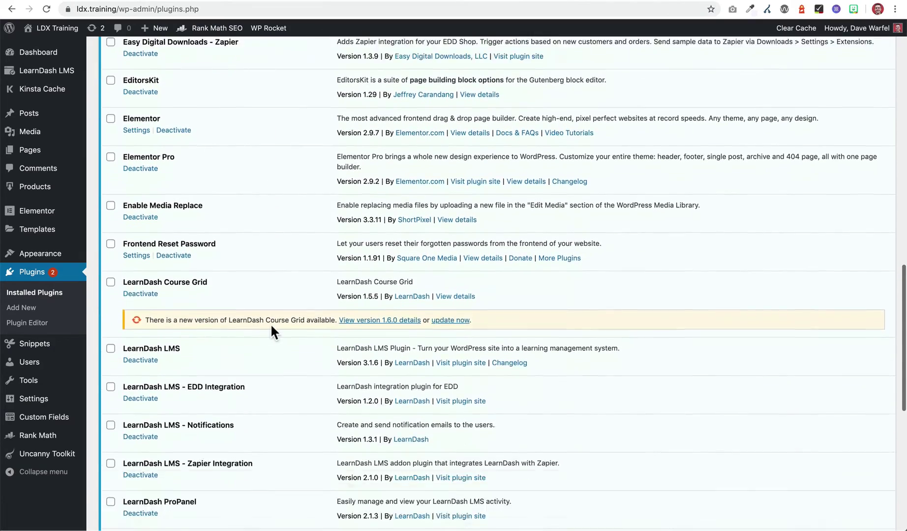
scroll(270, 323, "down", 2)
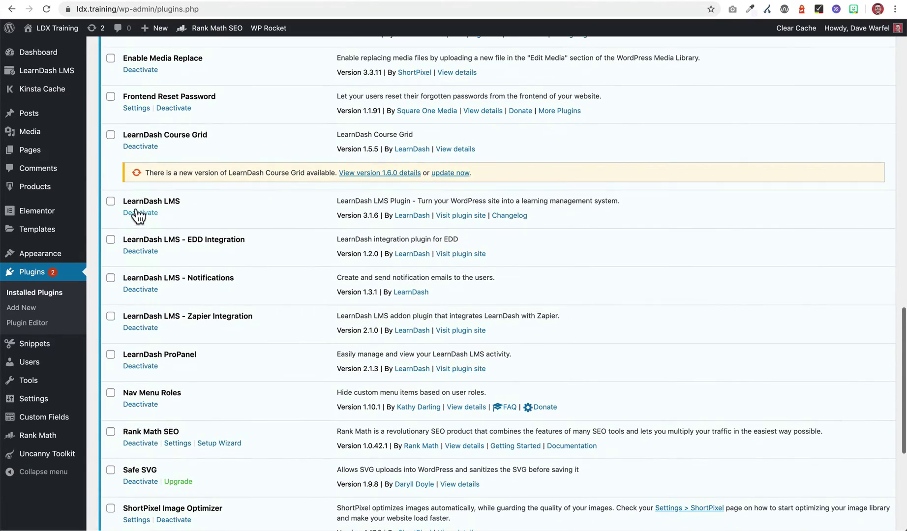
left_click_drag(187, 241, 244, 240)
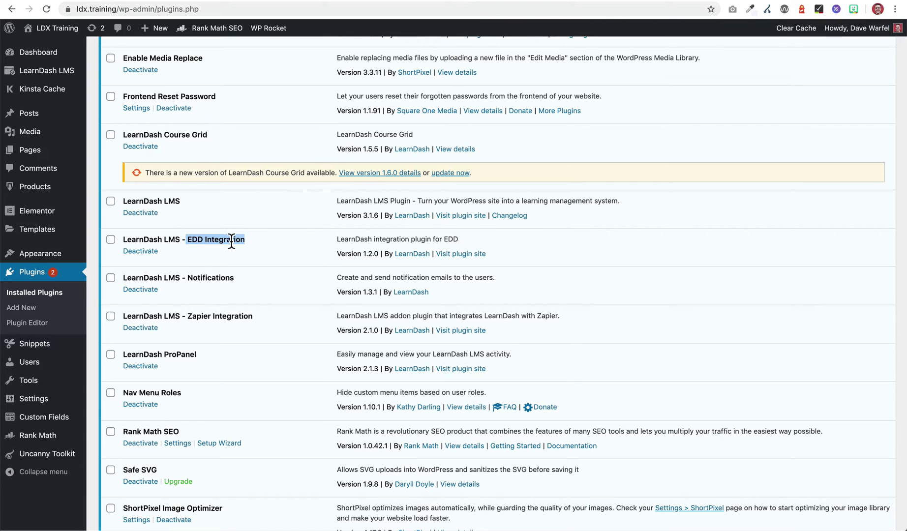
scroll(231, 241, "up", 1)
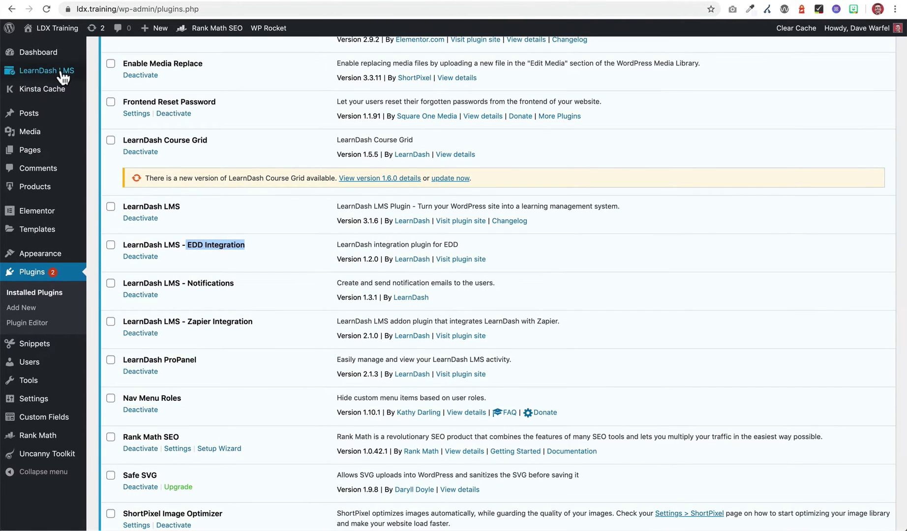
Open the downloads list from the admin sidebar to see each product's linked course
mouse_move(63, 77)
left_click(117, 88)
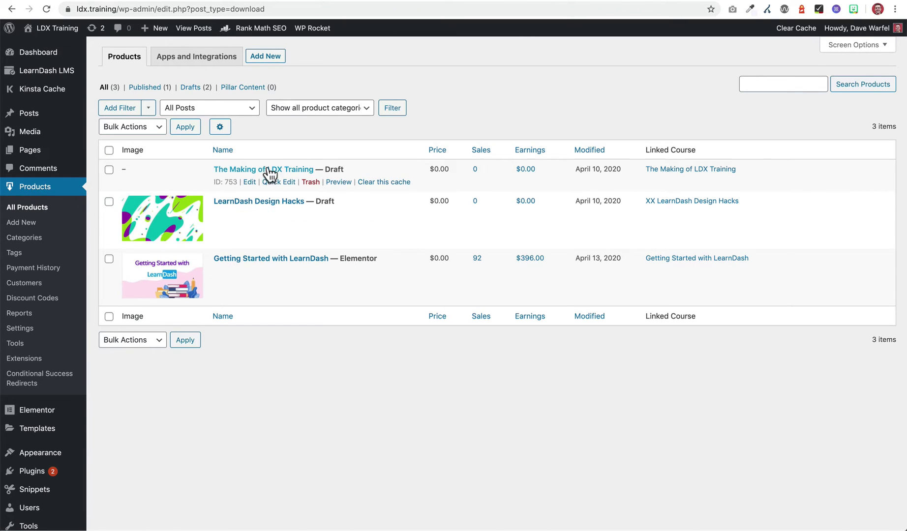
left_click(271, 259)
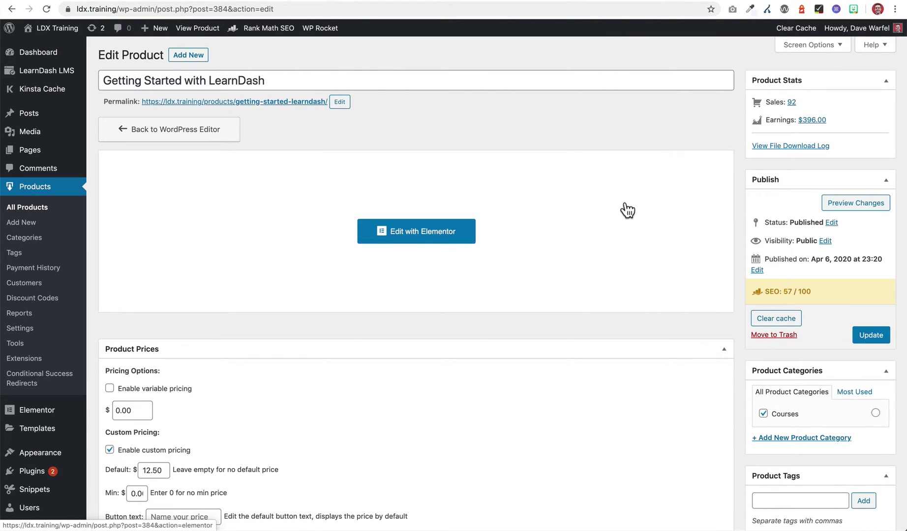
scroll(738, 207, "down", 1)
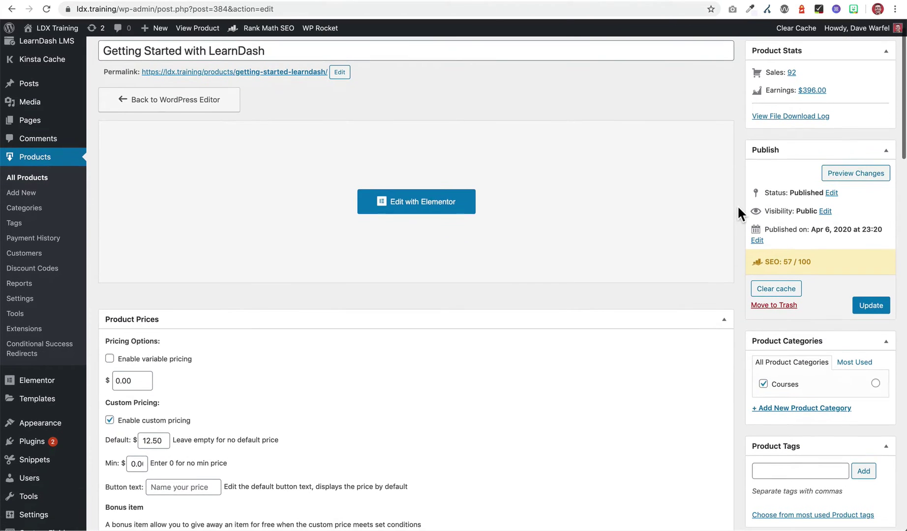
scroll(738, 205, "down", 1)
scroll(738, 204, "up", 2)
scroll(738, 204, "down", 3)
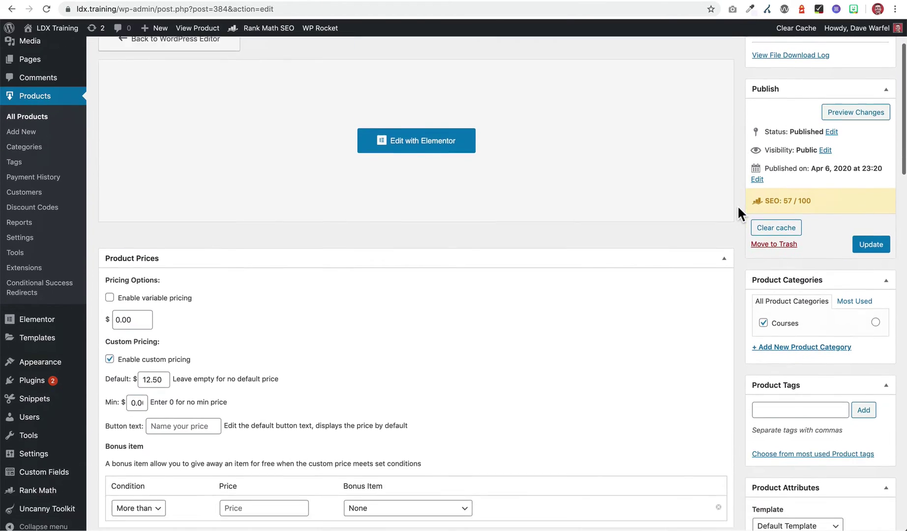
scroll(738, 212, "down", 5)
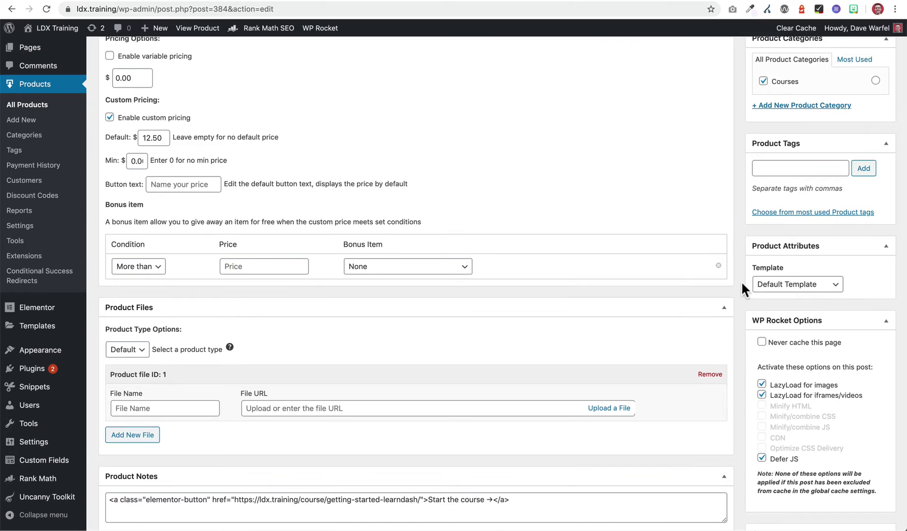
scroll(738, 295, "down", 8)
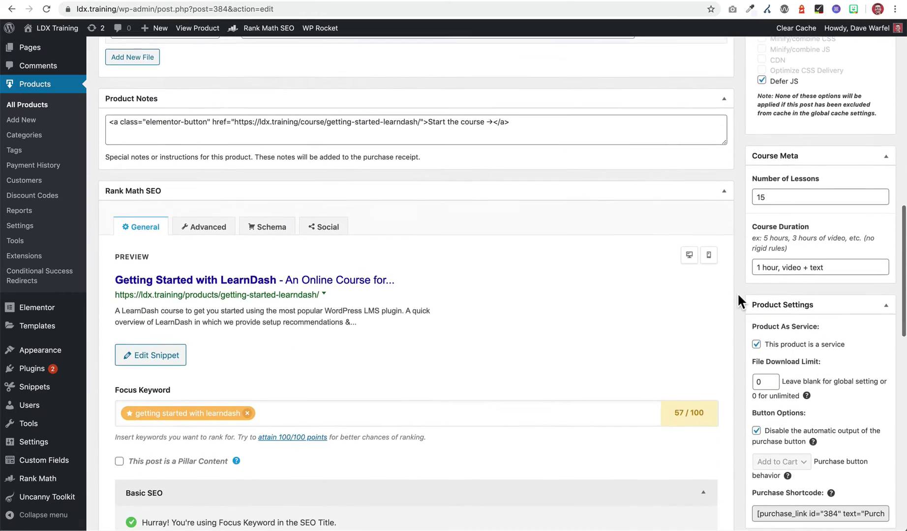
scroll(738, 293, "down", 3)
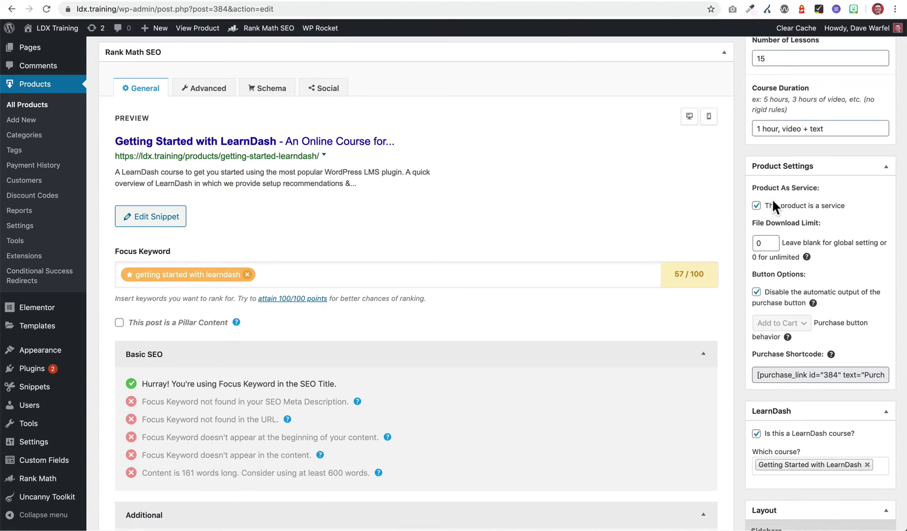
scroll(736, 233, "down", 2)
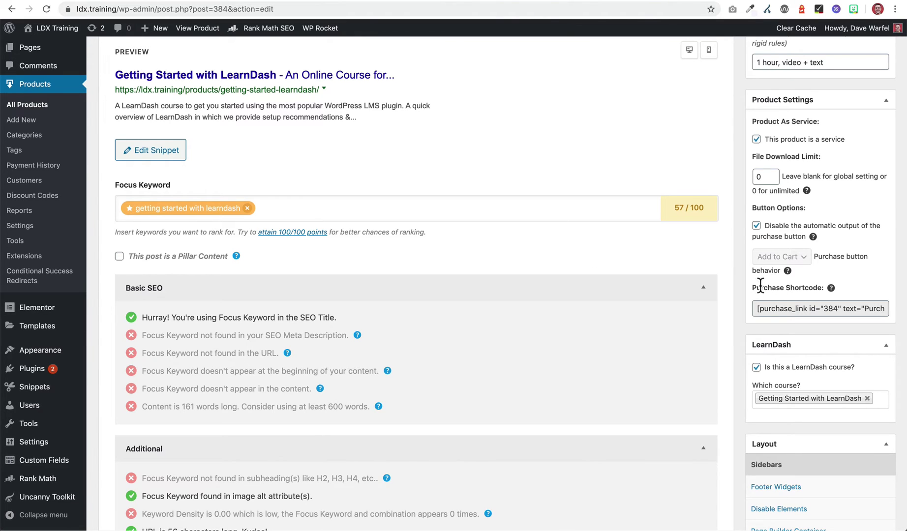
left_click(779, 309)
triple_click(779, 309)
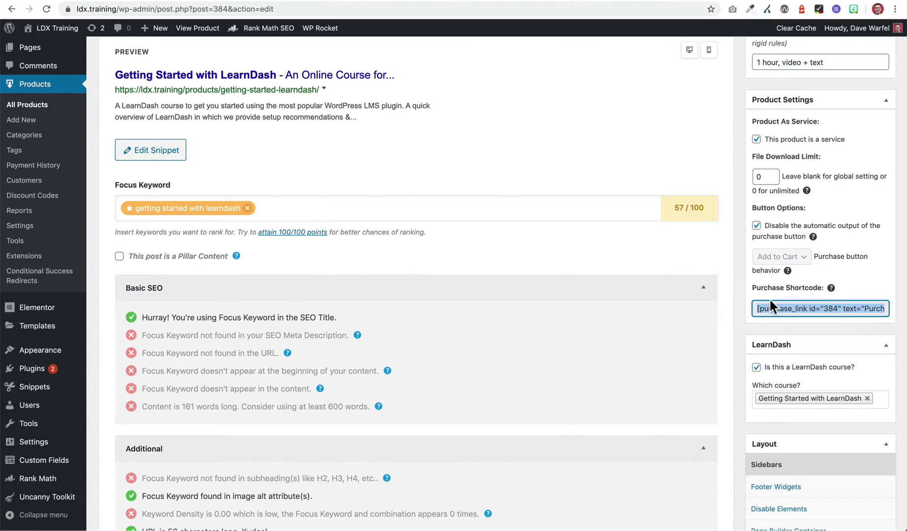
scroll(735, 317, "down", 3)
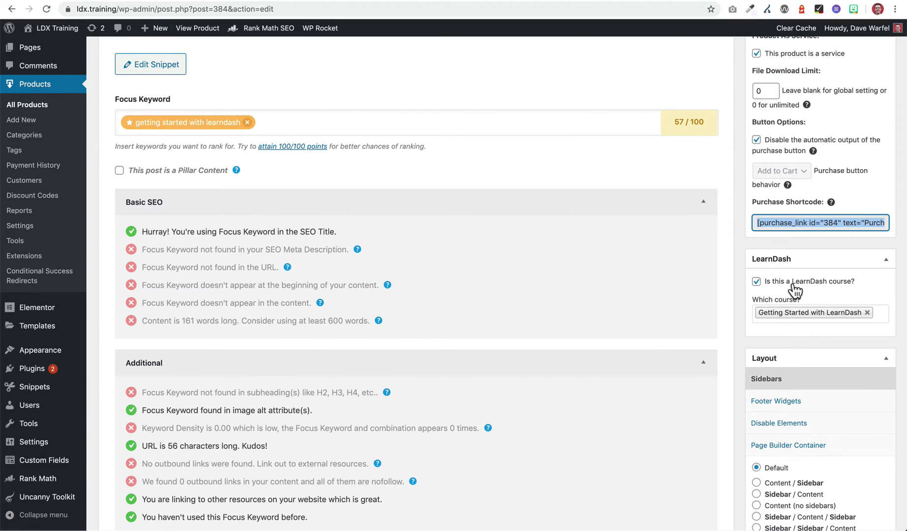
left_click(880, 315)
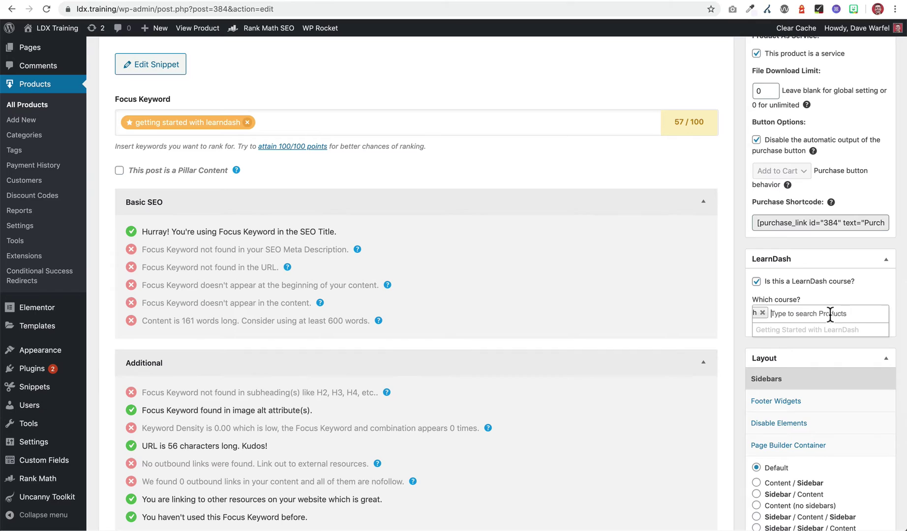
left_click(838, 292)
left_click(753, 308)
left_click(852, 289)
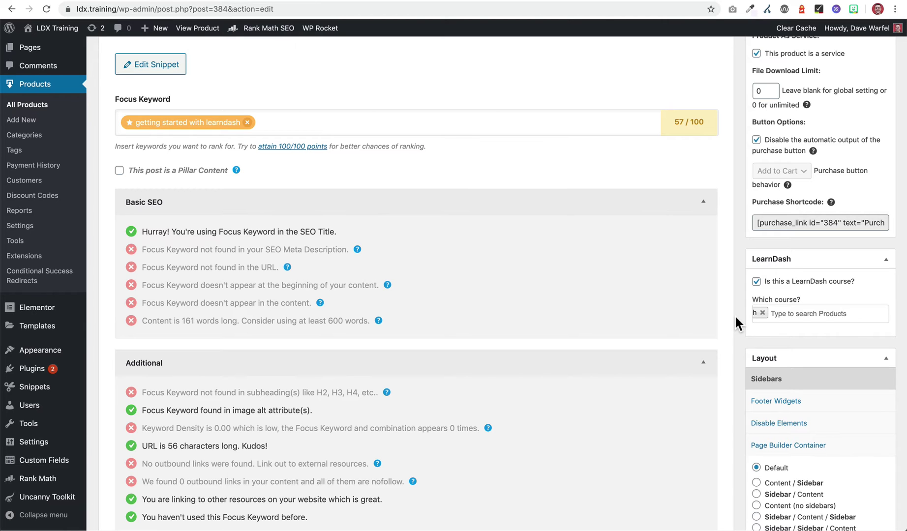
scroll(734, 315, "down", 5)
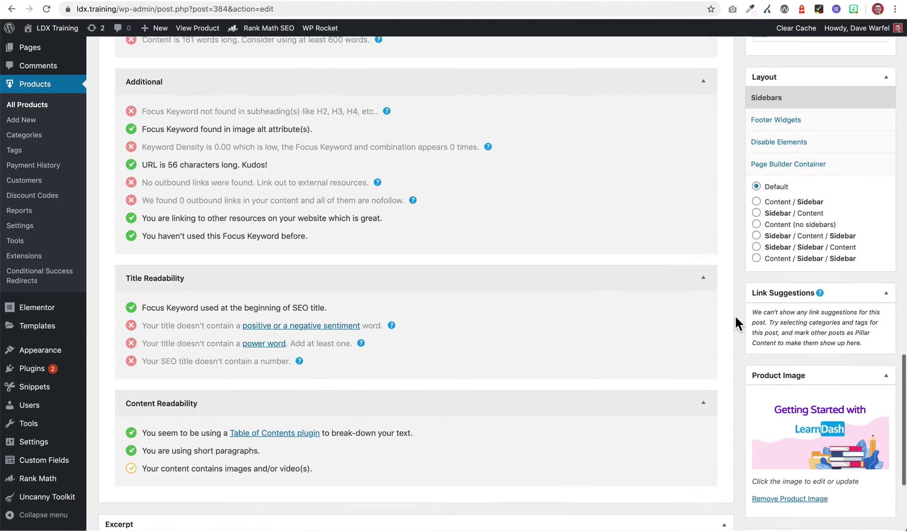
scroll(734, 314, "up", 8)
scroll(335, 261, "up", 7)
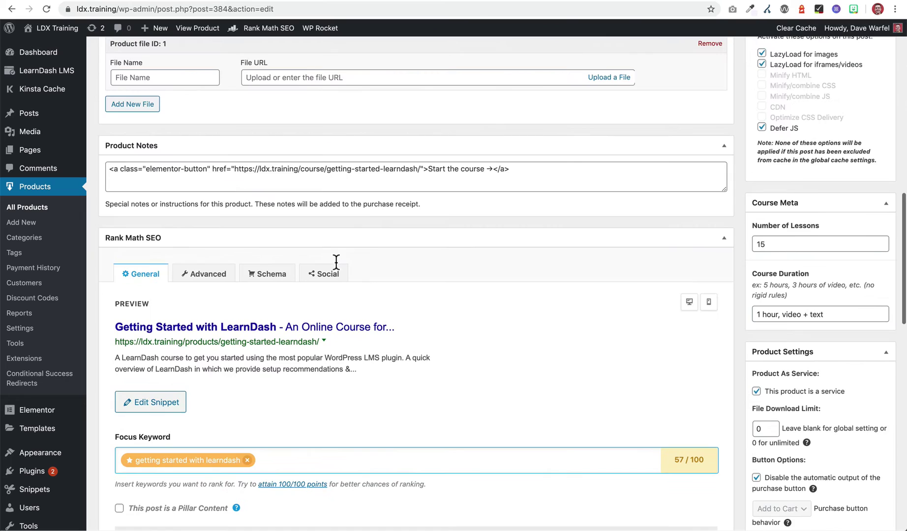
scroll(336, 263, "up", 6)
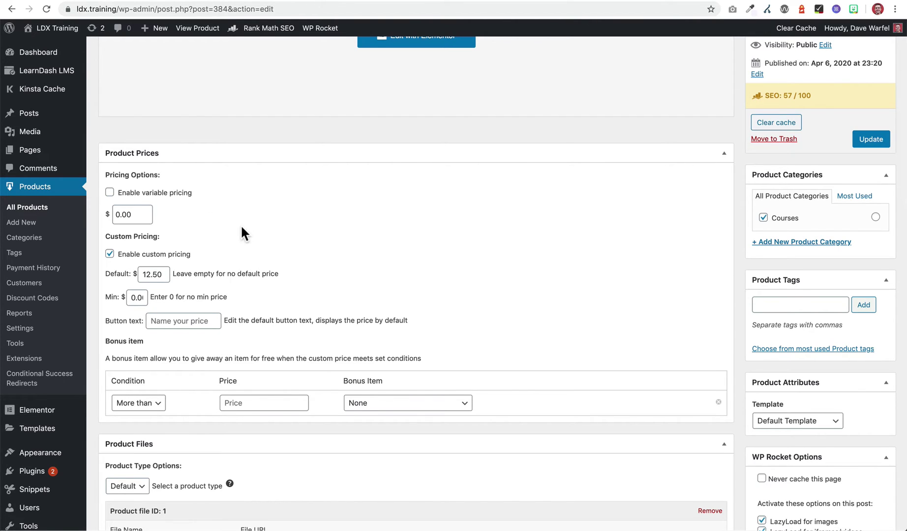
scroll(241, 227, "down", 8)
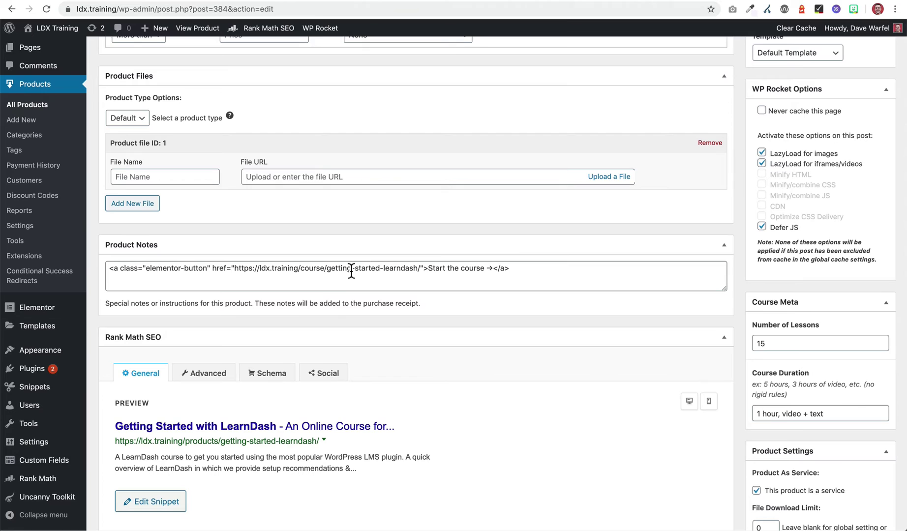
scroll(351, 270, "up", 6)
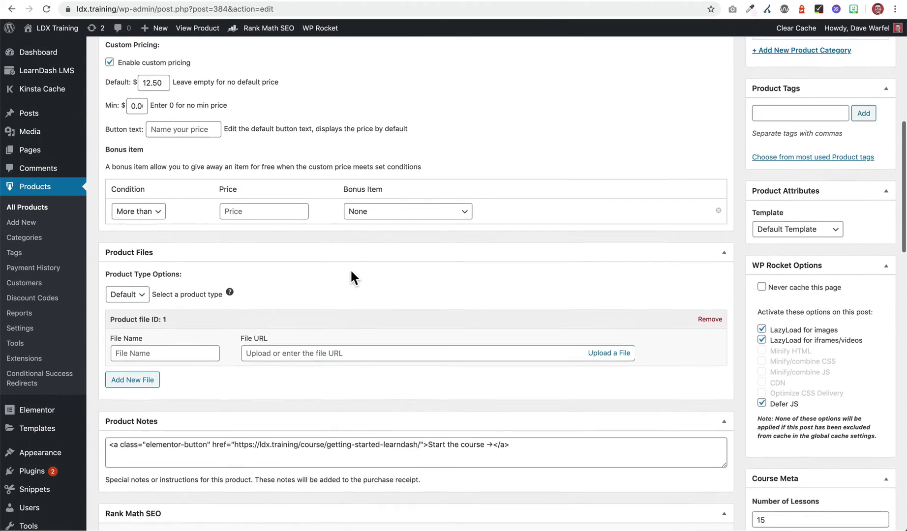
scroll(351, 268, "up", 6)
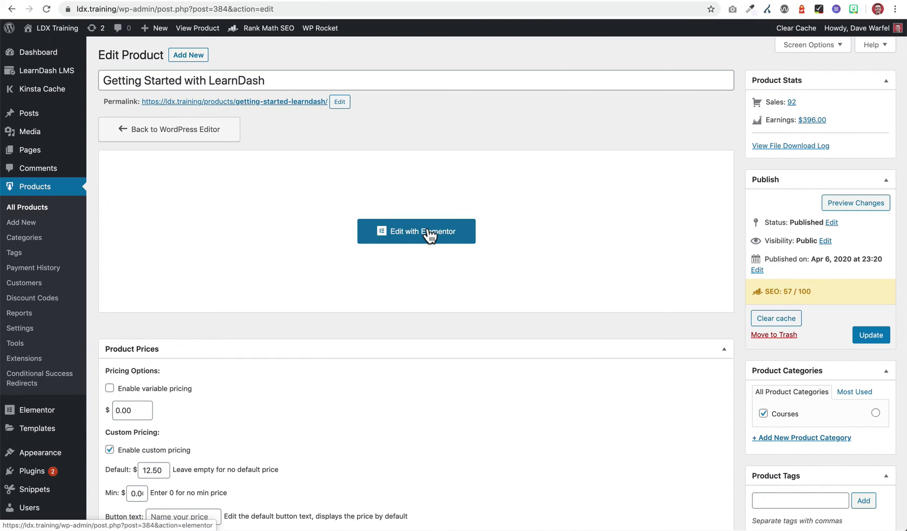
Open Getting Started with LearnDash in Elementor and scroll to its Lifetime Access $12.50 card
left_click(410, 237)
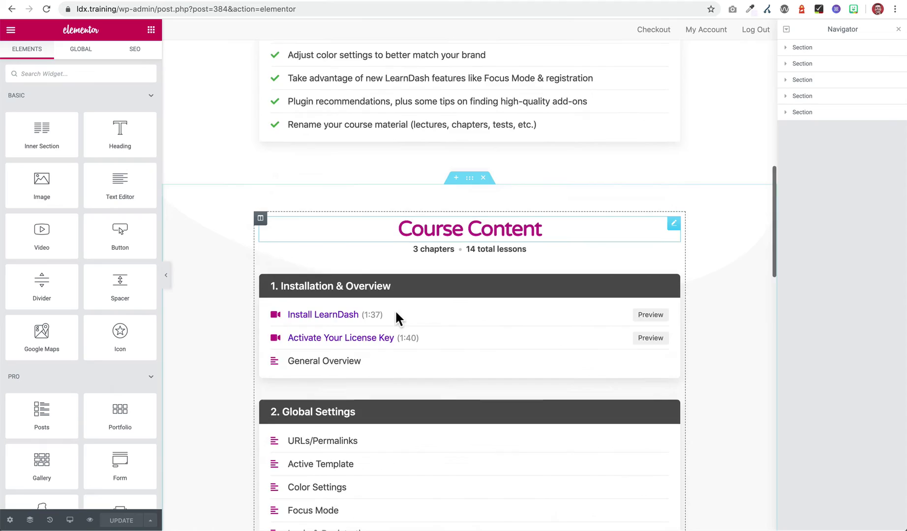
scroll(397, 316, "down", 5)
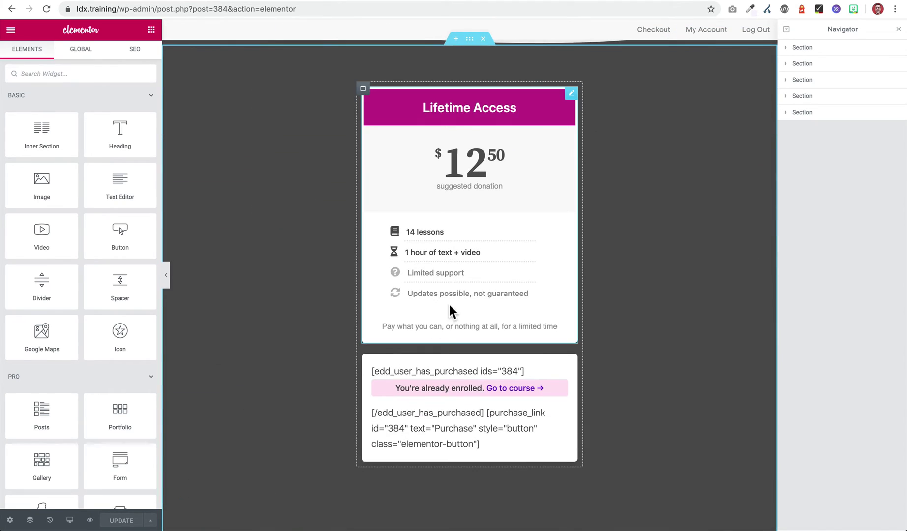
scroll(450, 305, "down", 3)
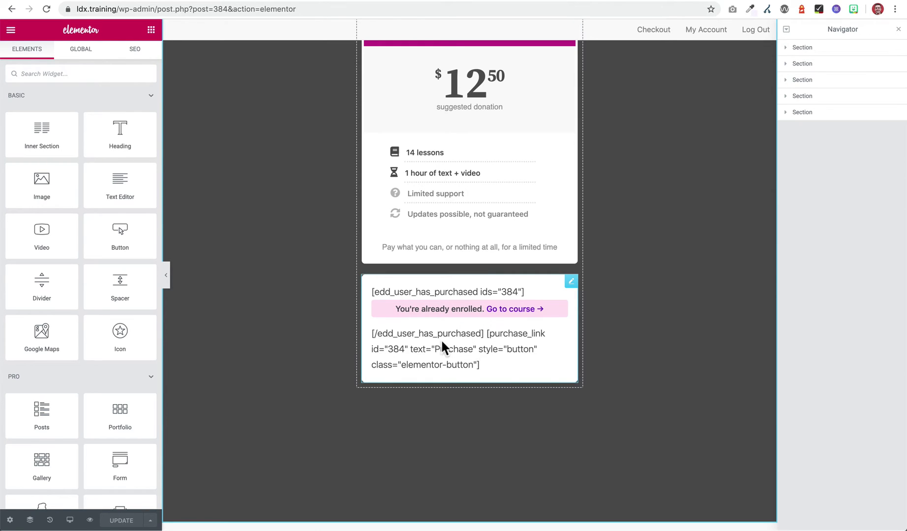
scroll(443, 347, "up", 3)
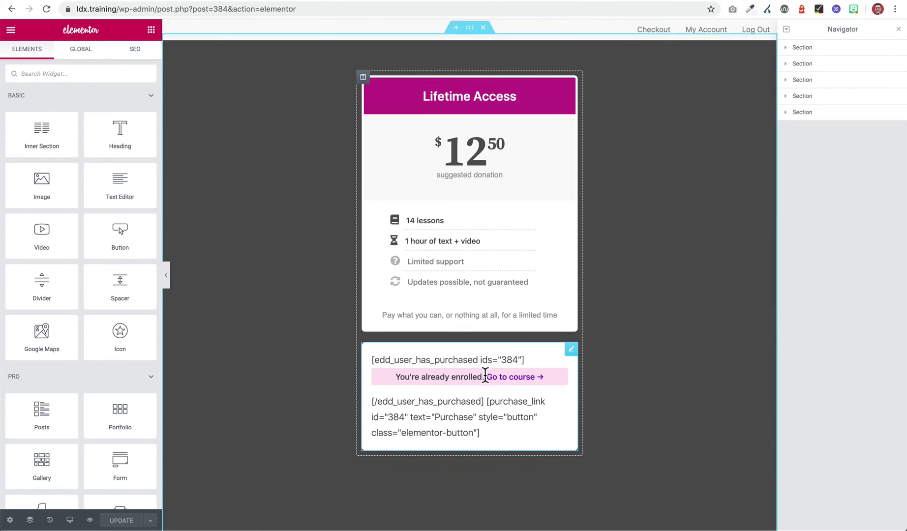
scroll(487, 364, "down", 2)
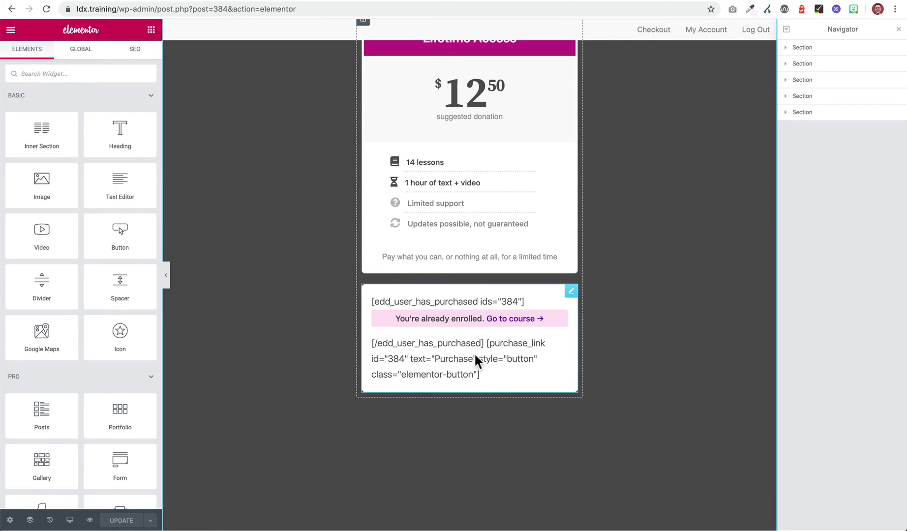
scroll(461, 359, "up", 3)
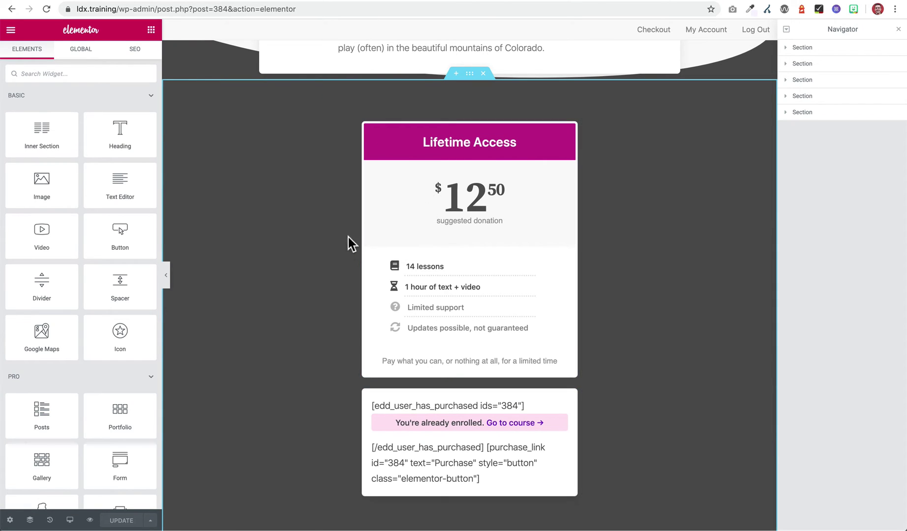
Exit Elementor to the dashboard and scroll the Pages list toward the My Account row
left_click(10, 29)
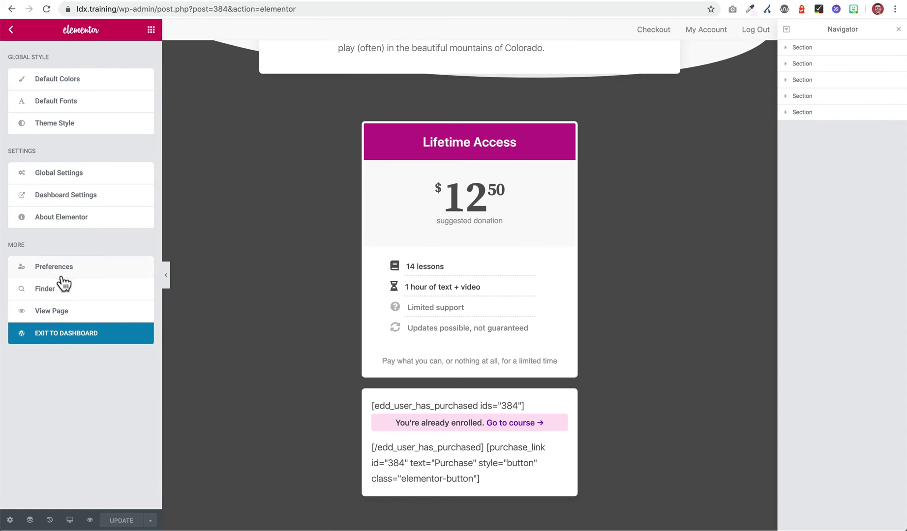
left_click(53, 336)
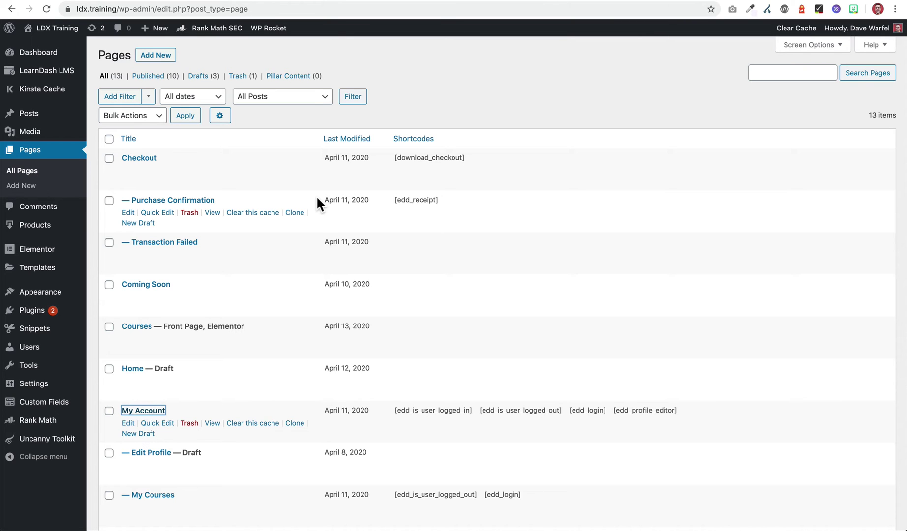
scroll(317, 196, "down", 3)
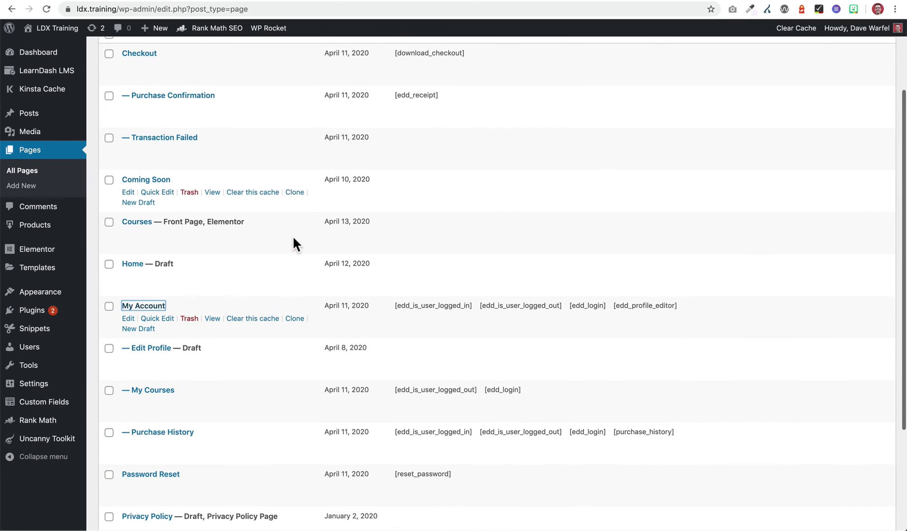
left_click(143, 307)
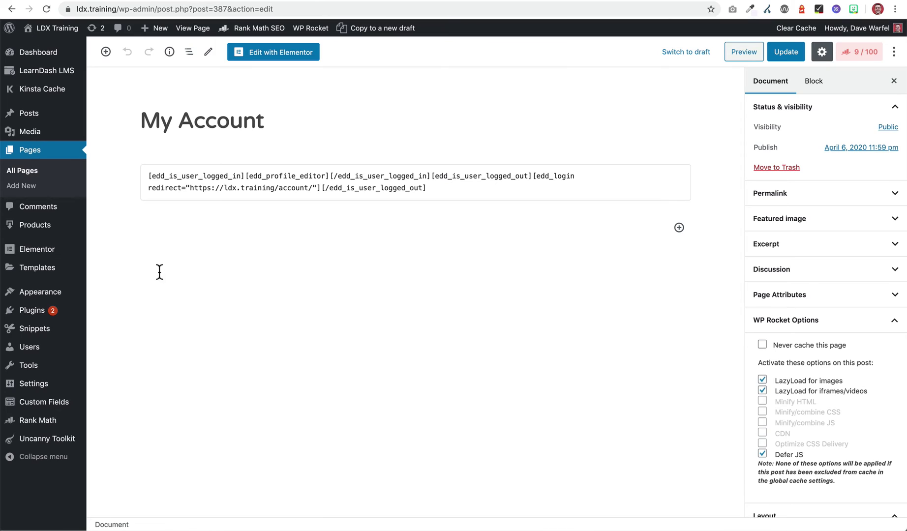
left_click(231, 121)
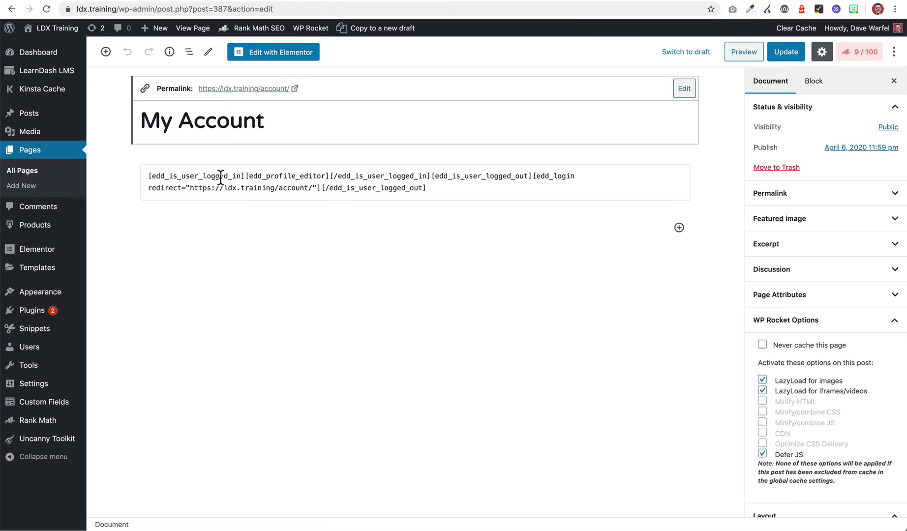
double_click(194, 177)
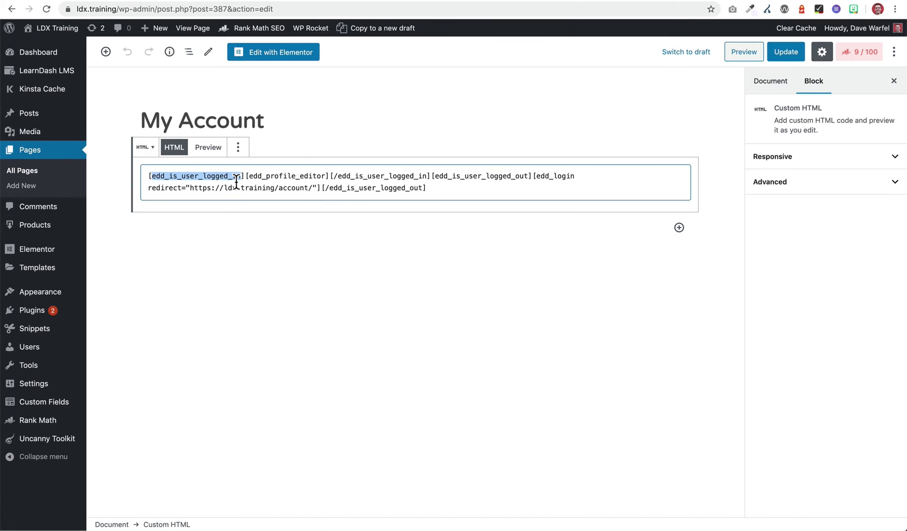
double_click(478, 177)
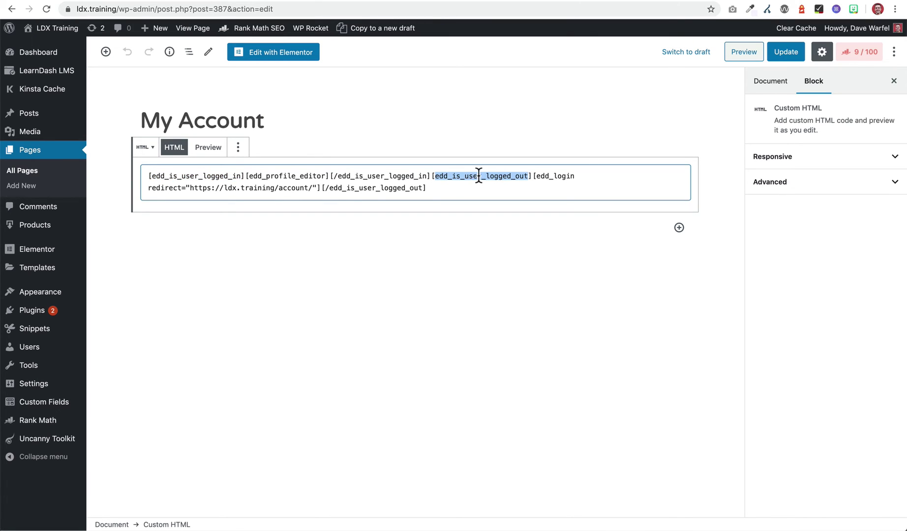
left_click(243, 177)
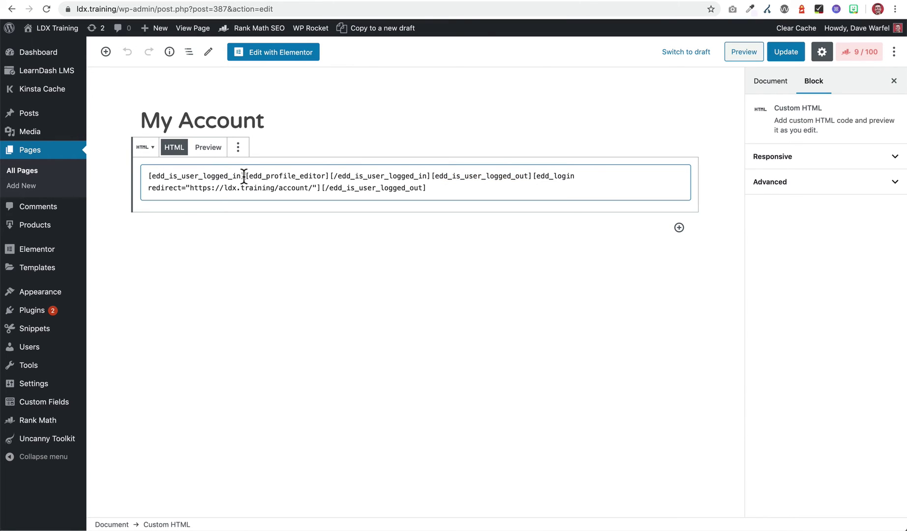
double_click(210, 176)
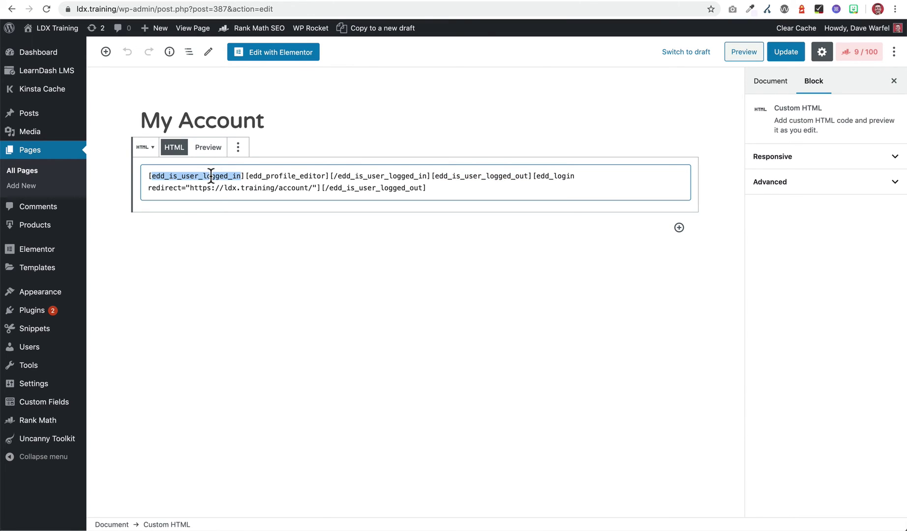
double_click(288, 176)
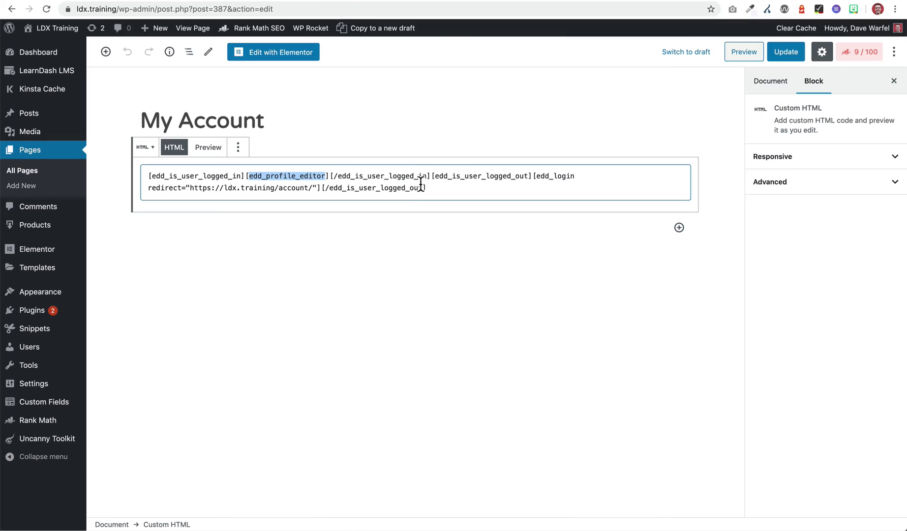
double_click(485, 176)
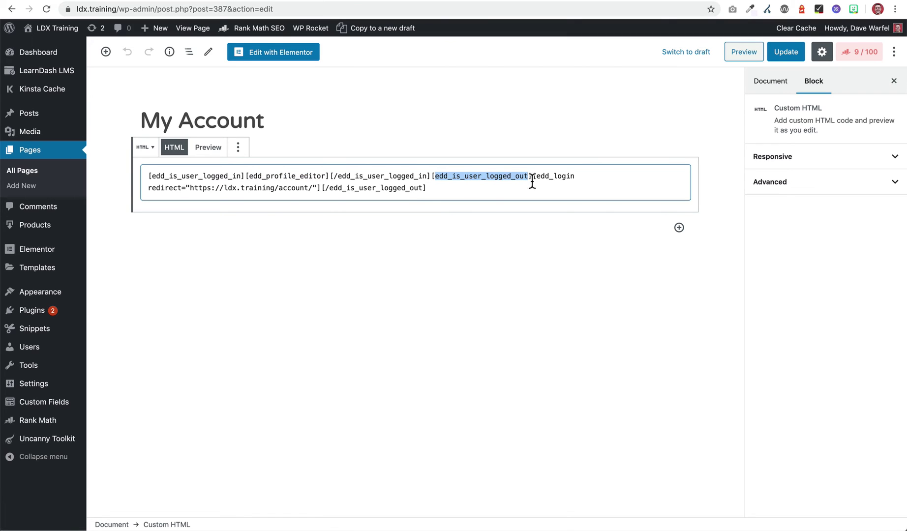
double_click(553, 176)
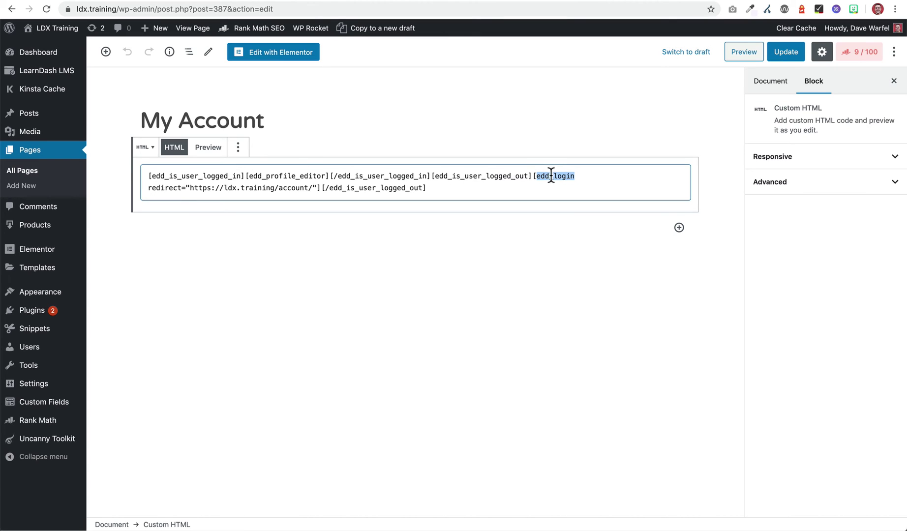
Highlight the edd_login redirect to /account/ and reveal the My Account page's permalink
left_click(150, 188)
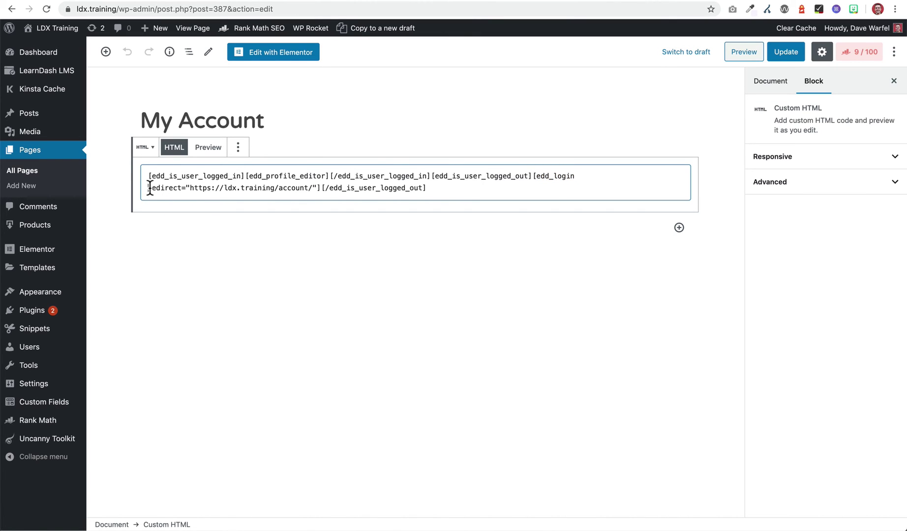
left_click_drag(150, 188, 320, 188)
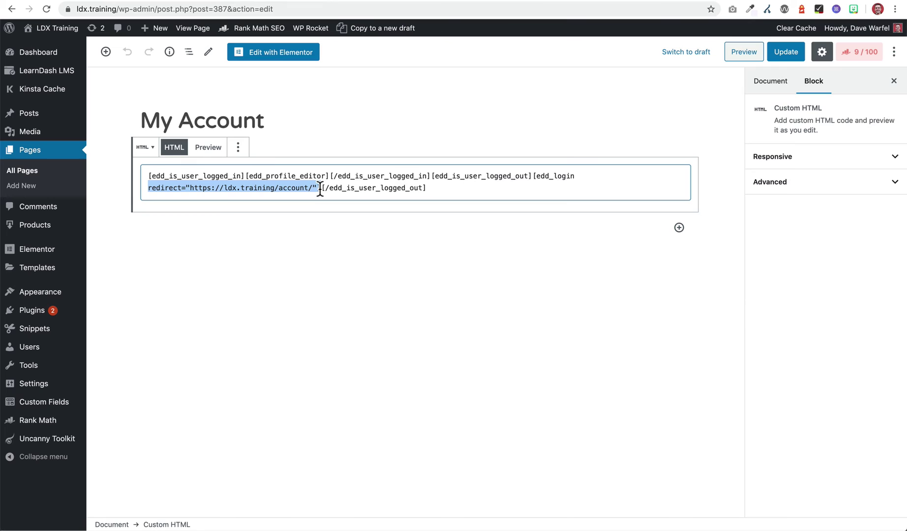
left_click(270, 188)
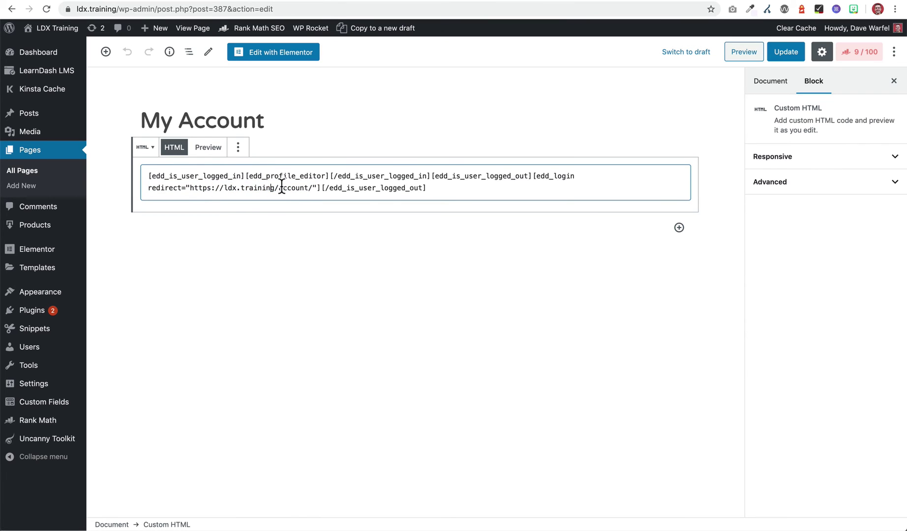
left_click(279, 114)
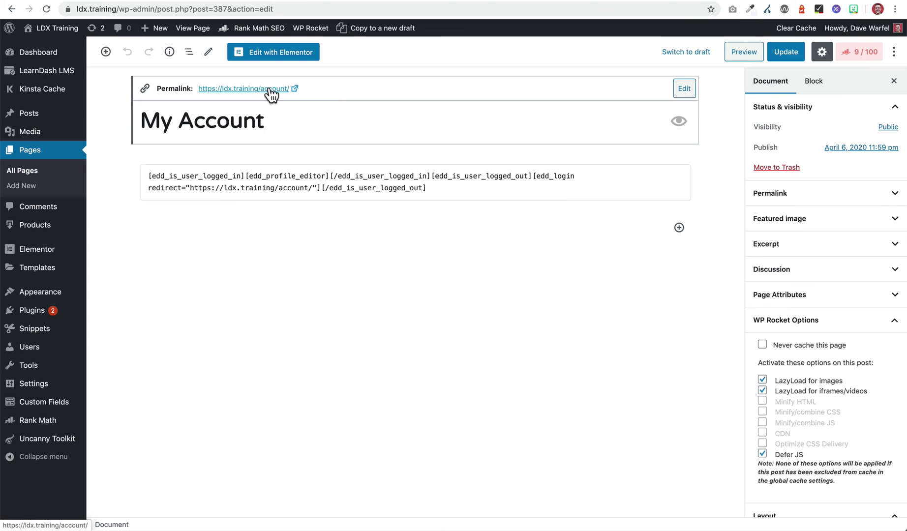
Highlight the edd_is_user_logged_out, edd_is_user_logged_in and edd_profile_editor shortcodes, then return to All Pages
double_click(494, 177)
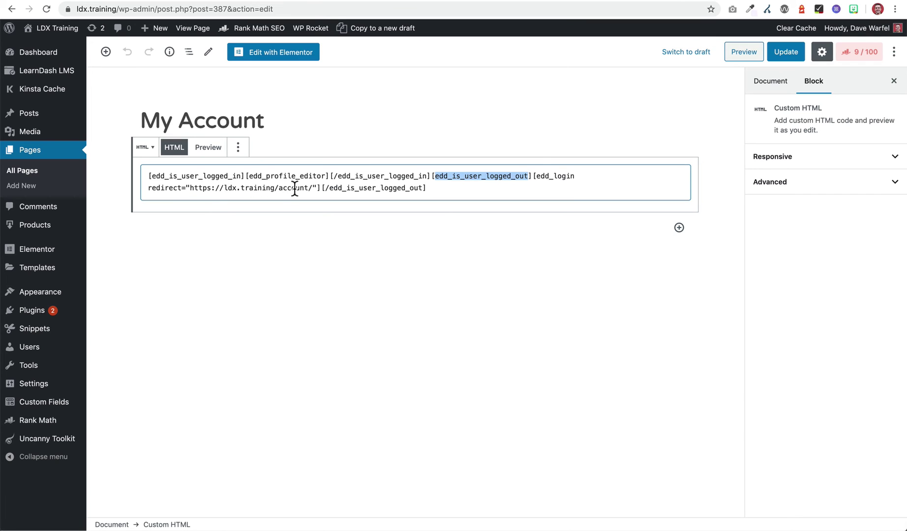
double_click(220, 175)
double_click(273, 176)
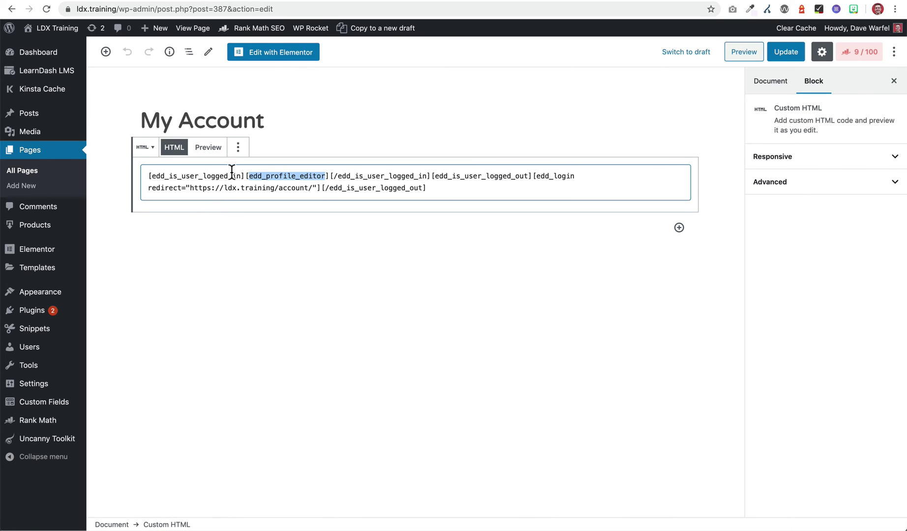
left_click(49, 169)
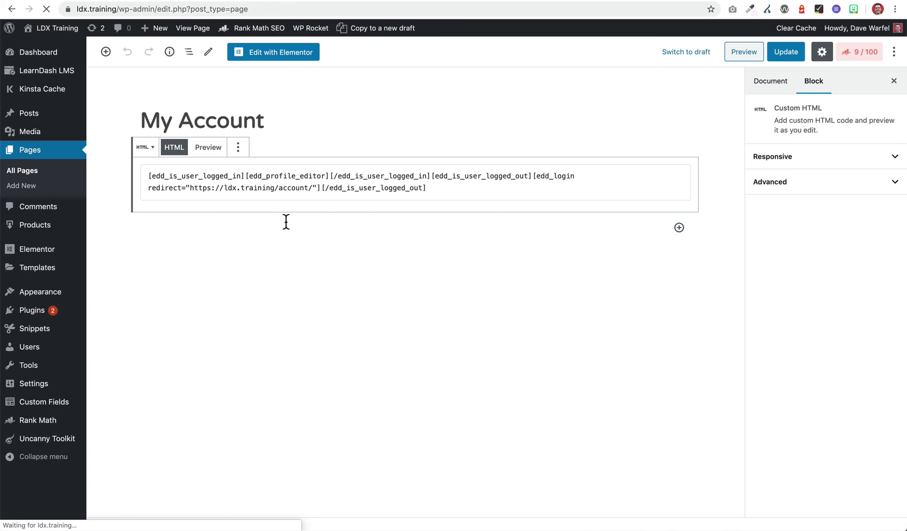
Open My Courses for editing, highlight its edd_is_user_logged_out shortcode and show its permalink
scroll(286, 222, "down", 3)
scroll(286, 221, "down", 2)
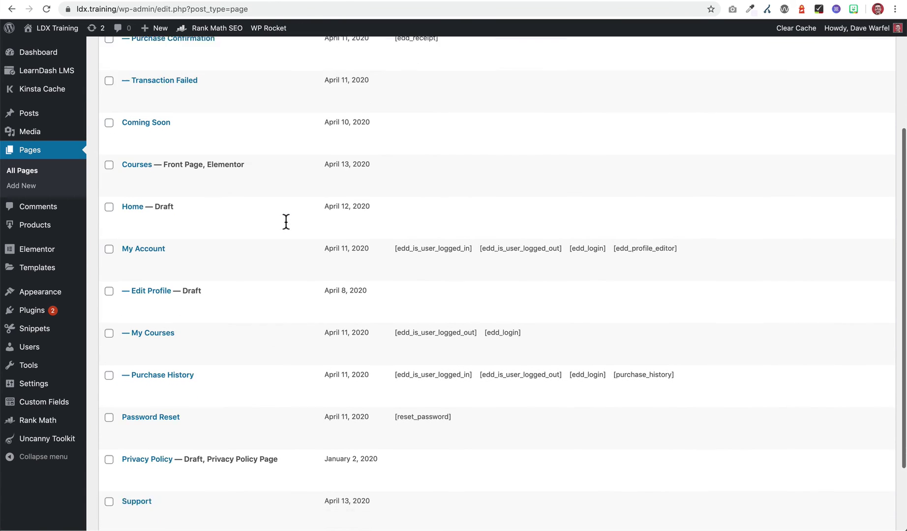
left_click(153, 285)
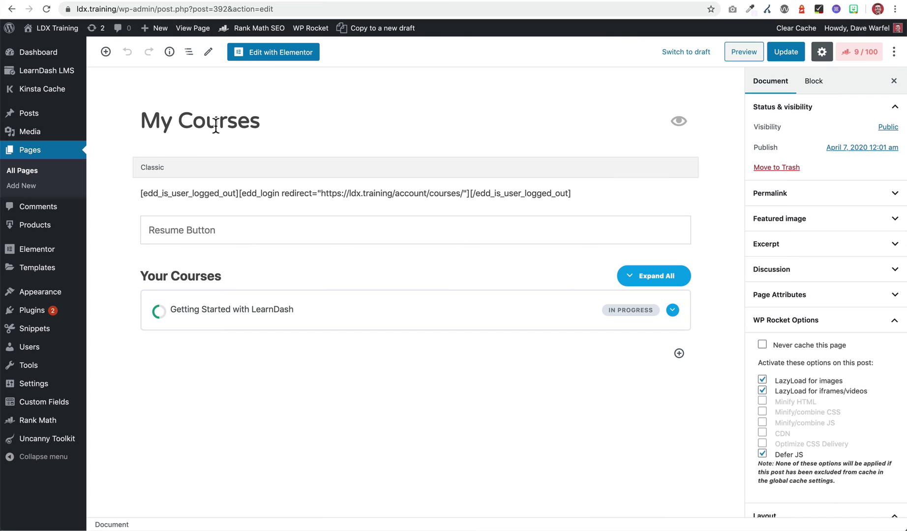
left_click(195, 193)
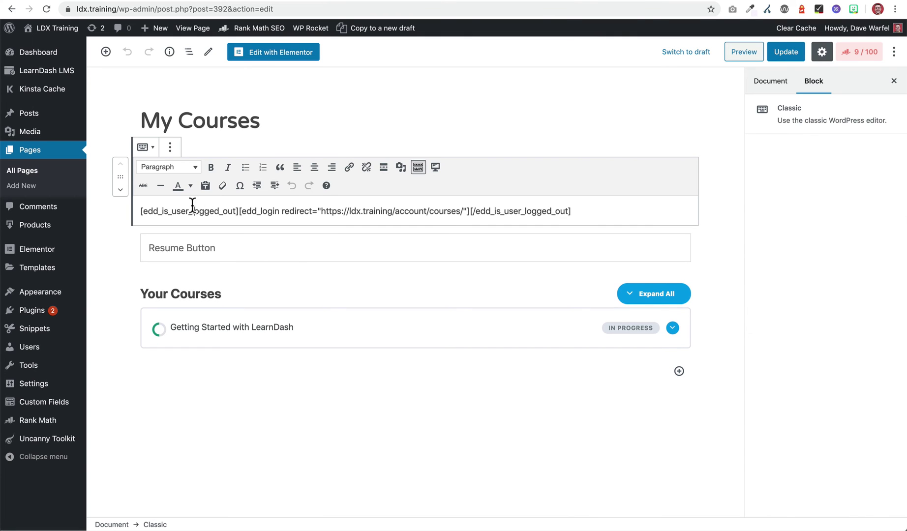
double_click(192, 211)
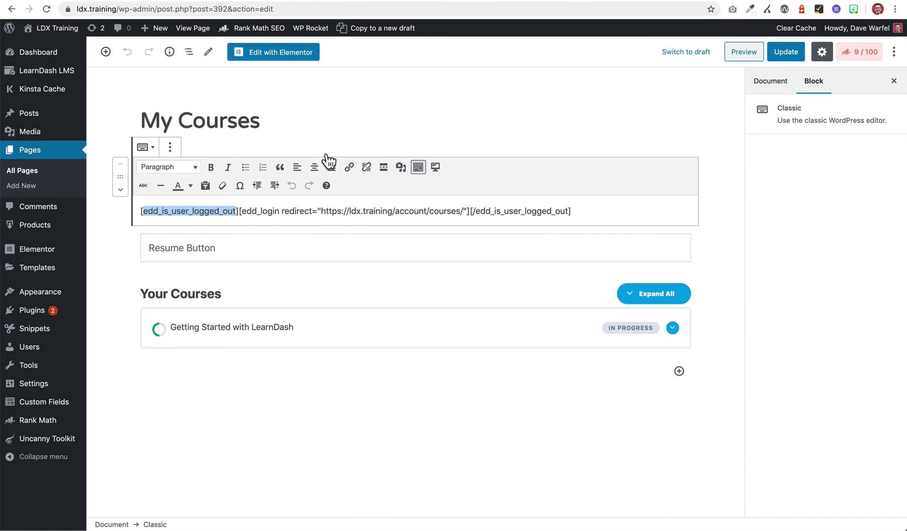
left_click(302, 133)
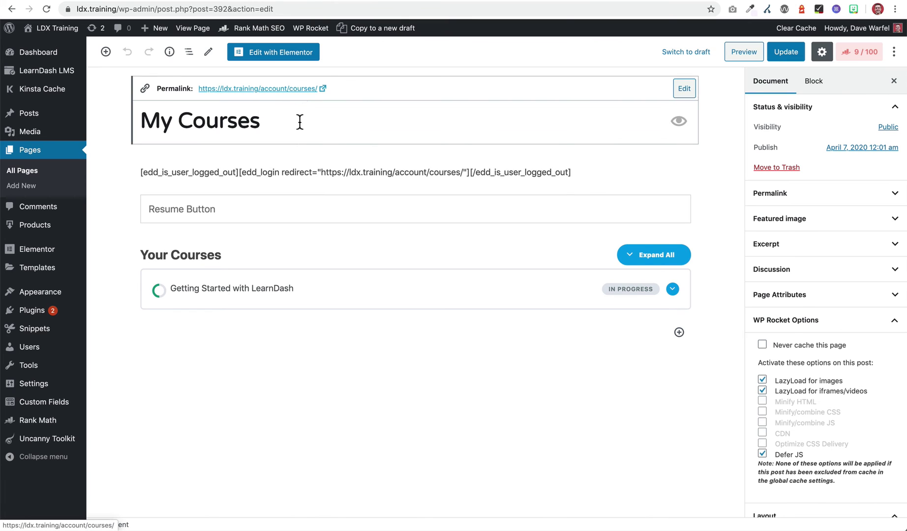
Reselect the login shortcode content and highlight edd_is_user_logged_out again on My Courses
left_click(393, 172)
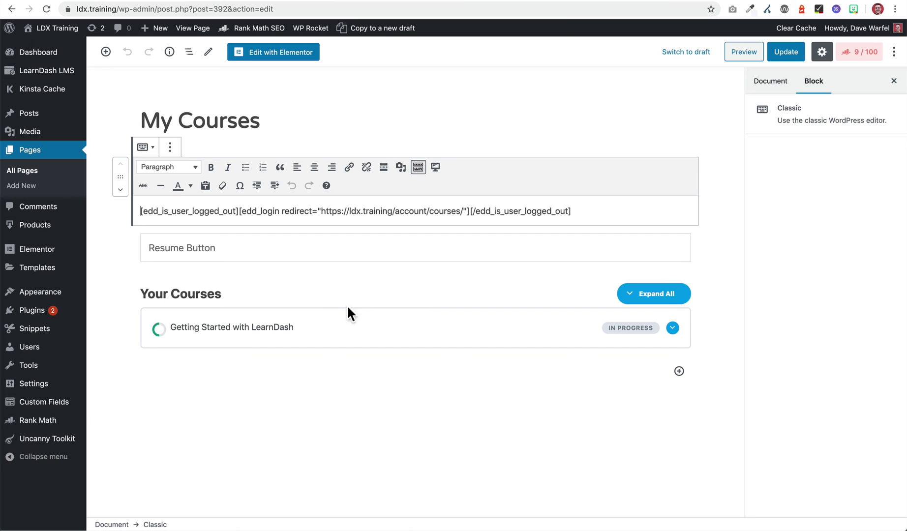
double_click(191, 211)
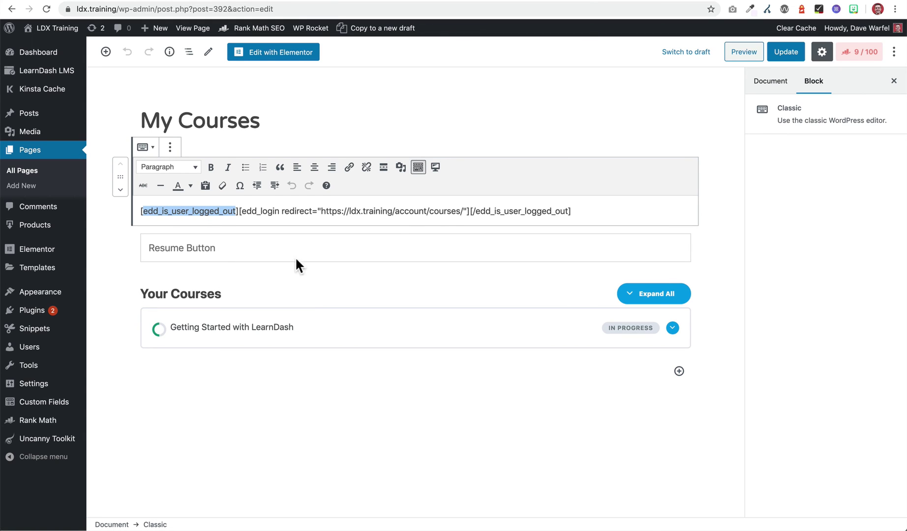
left_click(383, 293)
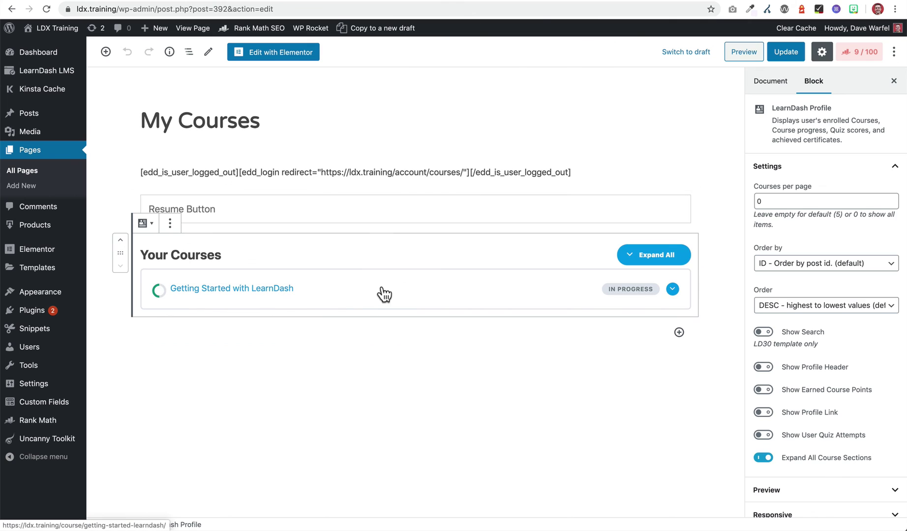